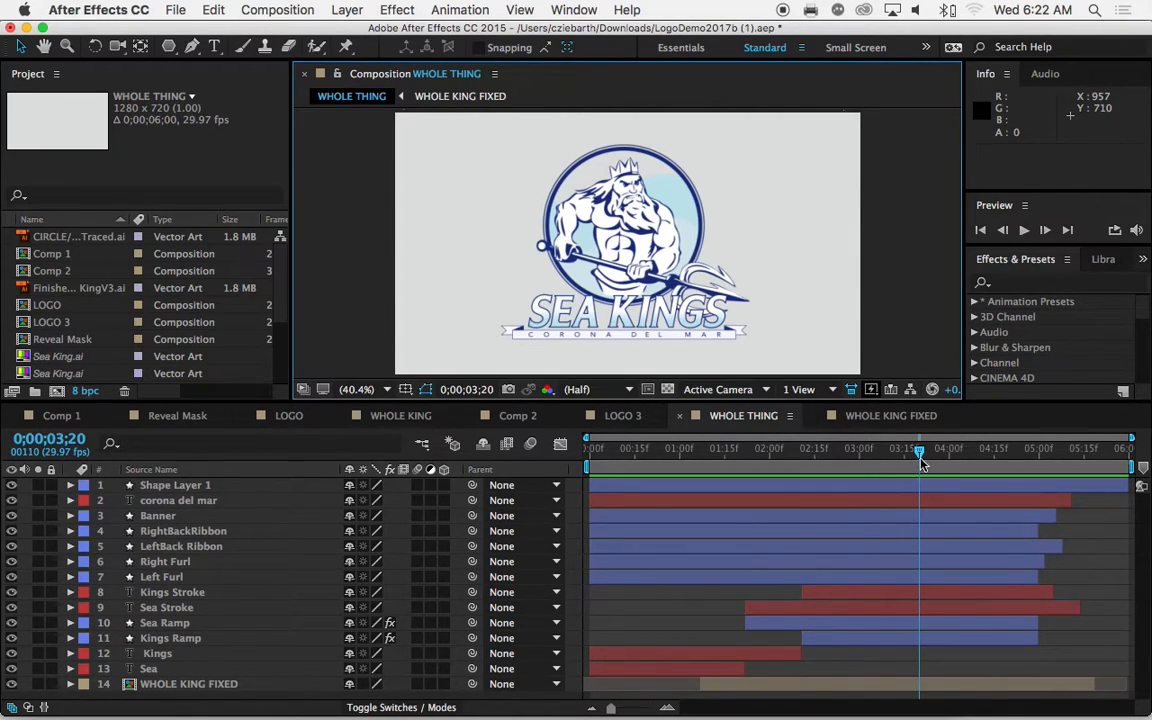
- Preview the WHOLE THING composition from its first frame, and scrub through the logo animation
left_click_drag(922, 458, 581, 462)
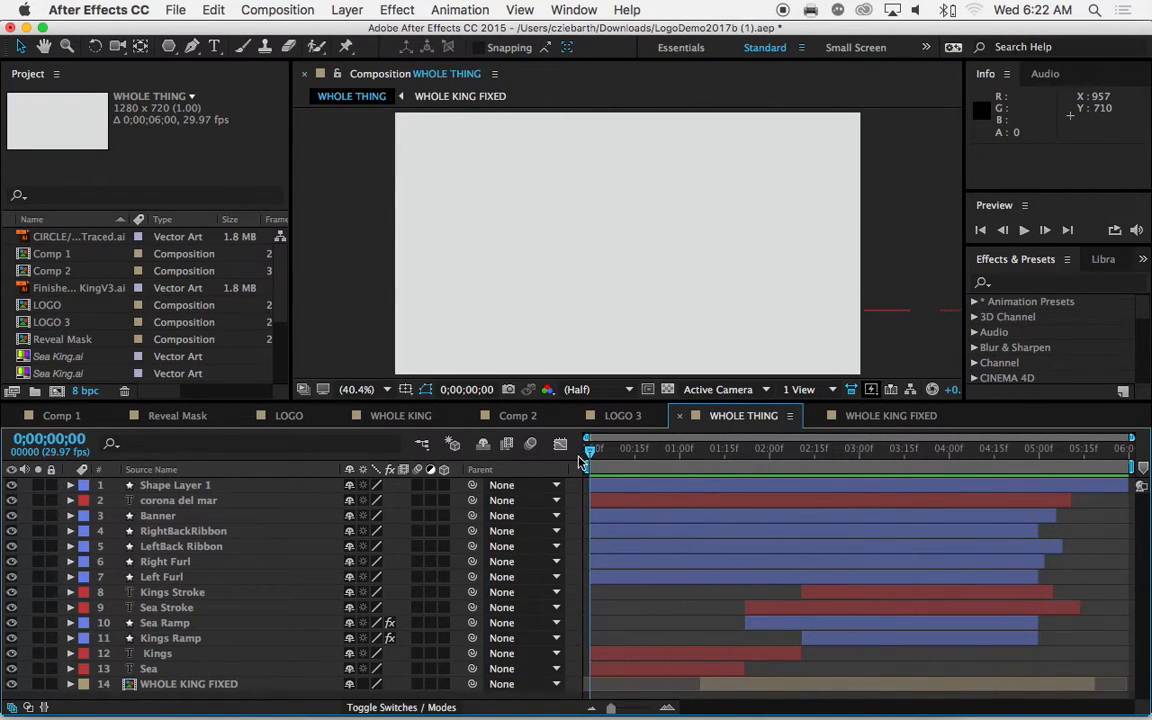
left_click(1024, 231)
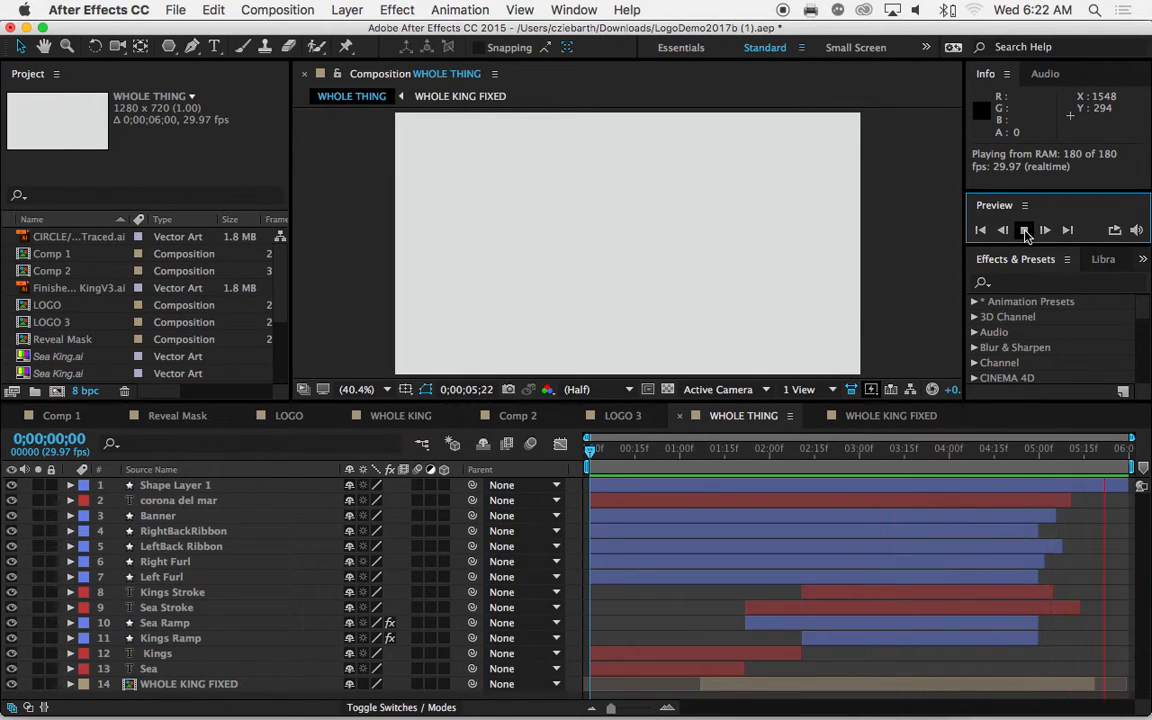
left_click(1024, 231)
left_click(645, 452)
left_click_drag(652, 458, 1028, 458)
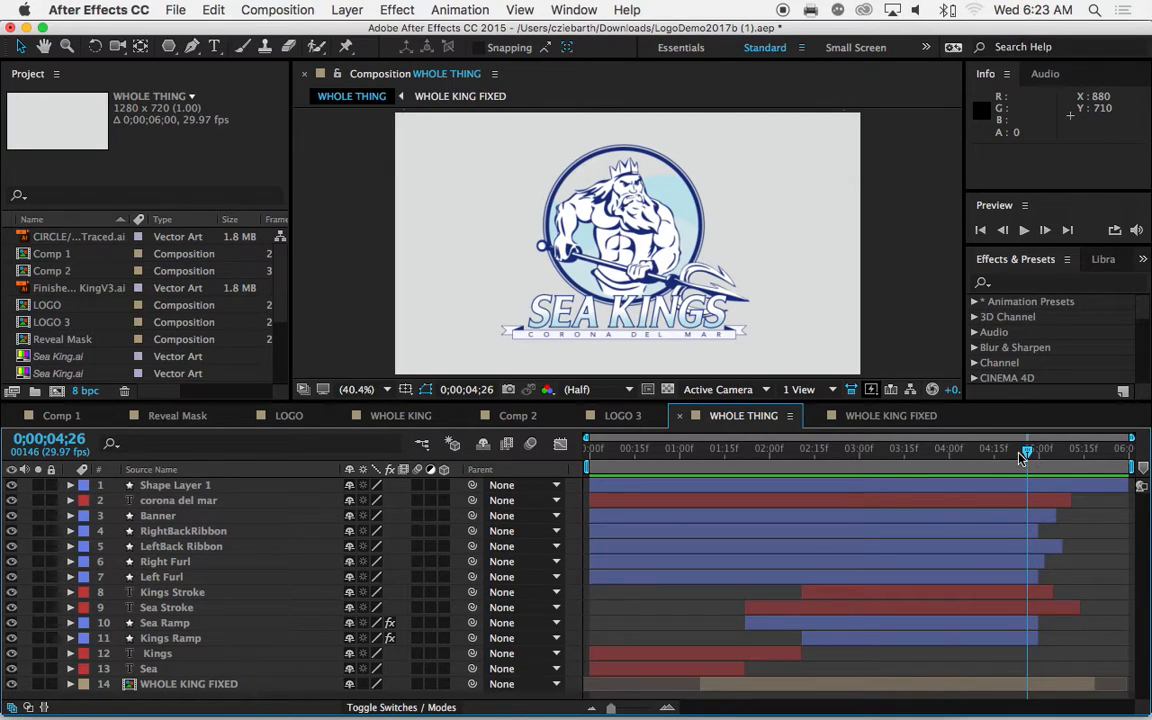
left_click_drag(1029, 451, 755, 472)
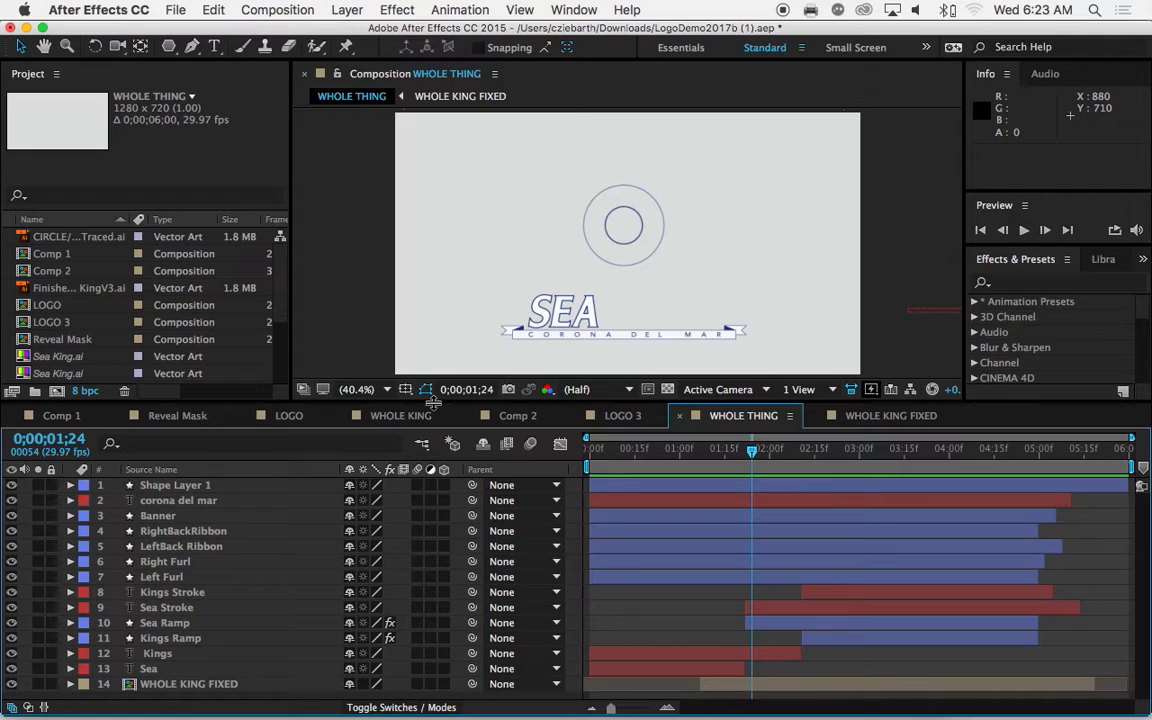
- Enlarge the timeline area and trim the ends of the layers from Shape Layer 1 through Kings Ramp to 0;00;05;00
left_click_drag(435, 404, 452, 383)
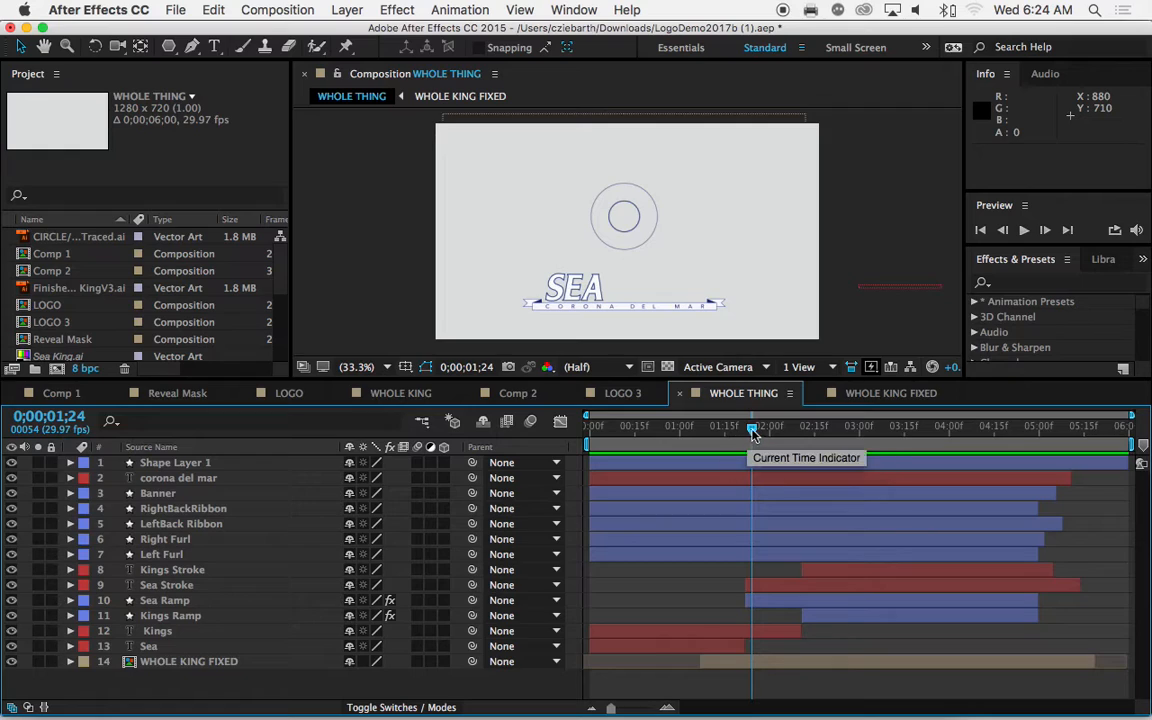
left_click_drag(755, 432, 954, 435)
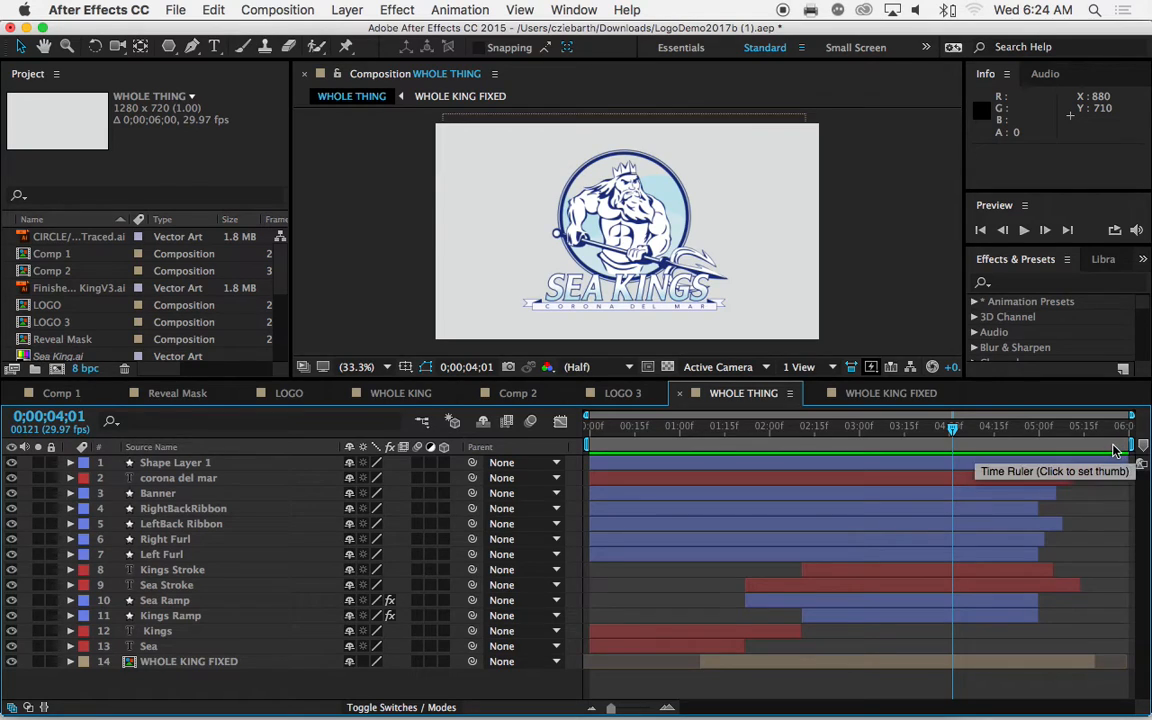
left_click(958, 432)
key("space")
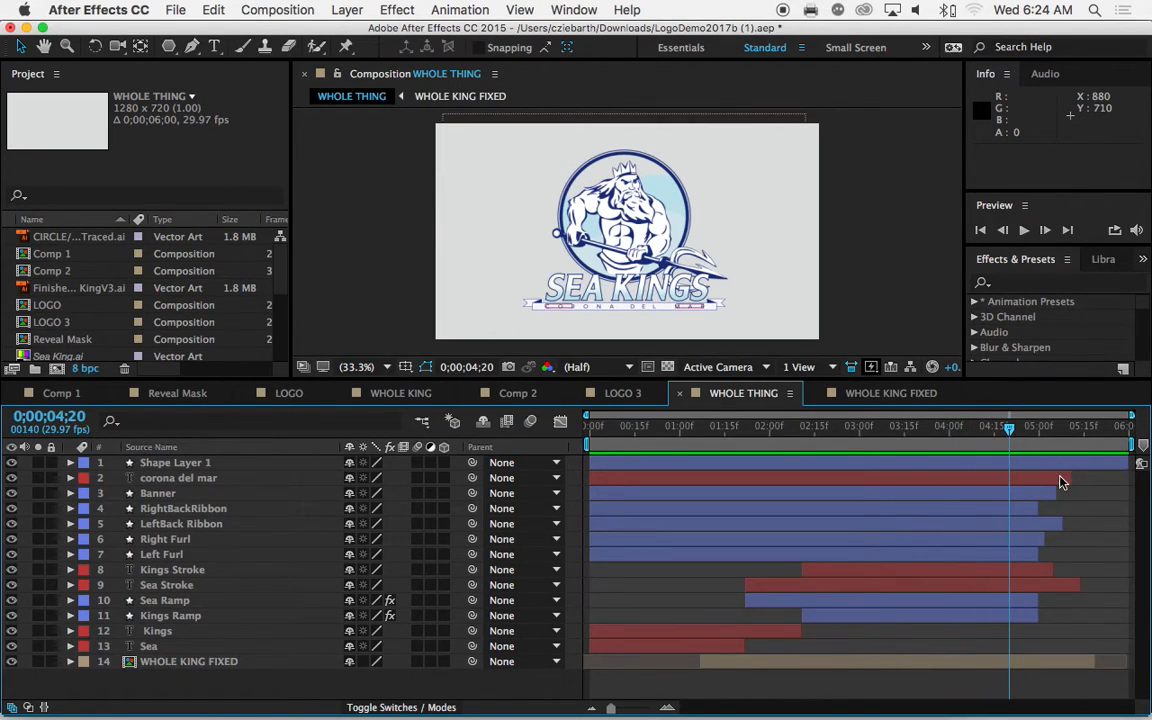
left_click_drag(1133, 463, 1016, 461)
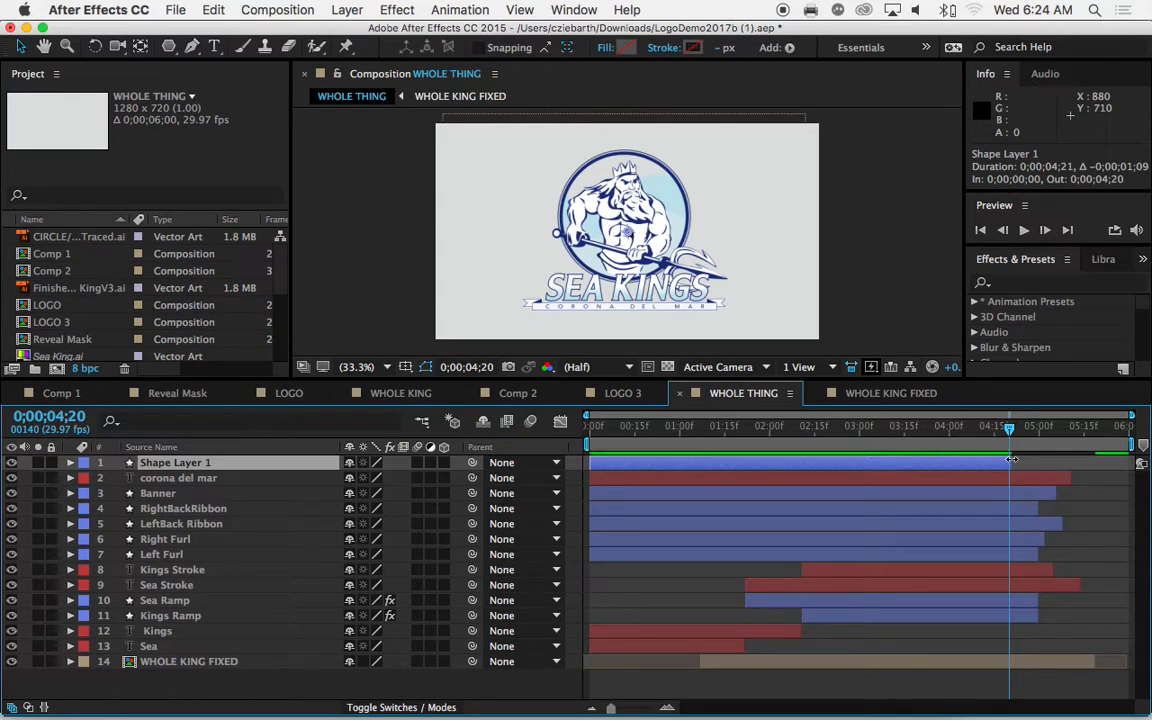
mouse_move(1011, 463)
left_mouse_down()
mouse_move(1040, 460)
mouse_move(1042, 513)
mouse_move(1060, 527)
mouse_move(1037, 555)
mouse_move(1068, 587)
mouse_move(1038, 586)
mouse_move(1036, 602)
left_mouse_up()
left_click(1039, 511)
left_click(1038, 602)
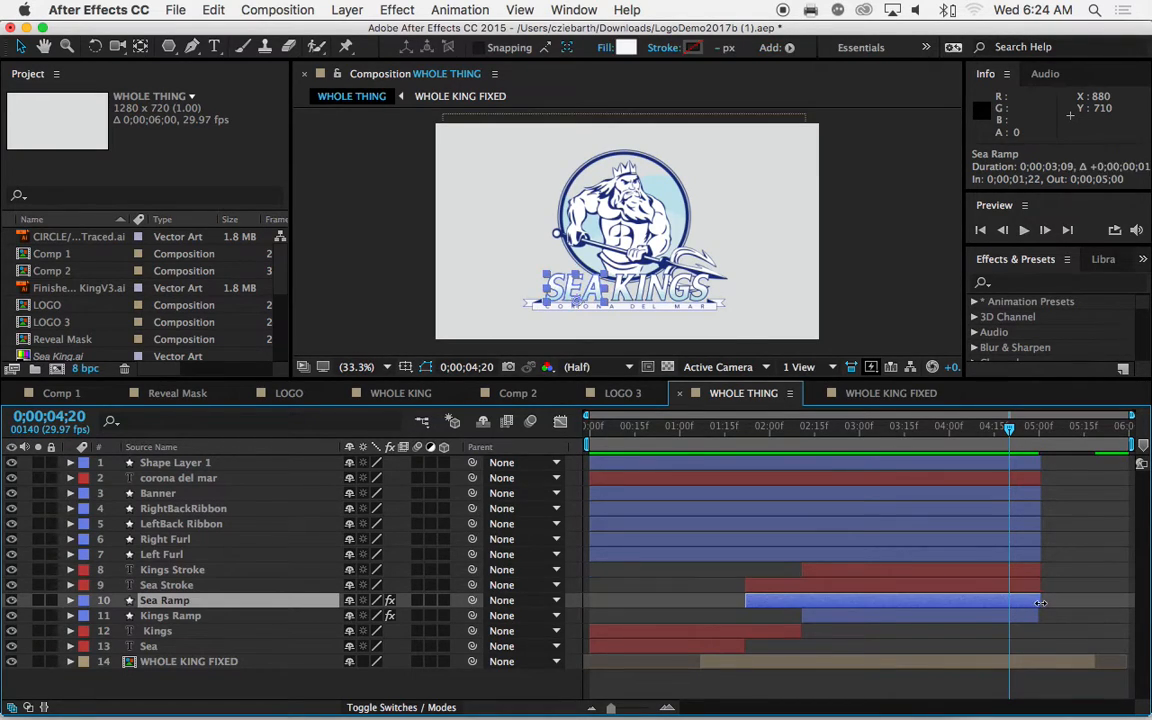
left_click(1038, 616)
left_click_drag(1038, 616, 1041, 616)
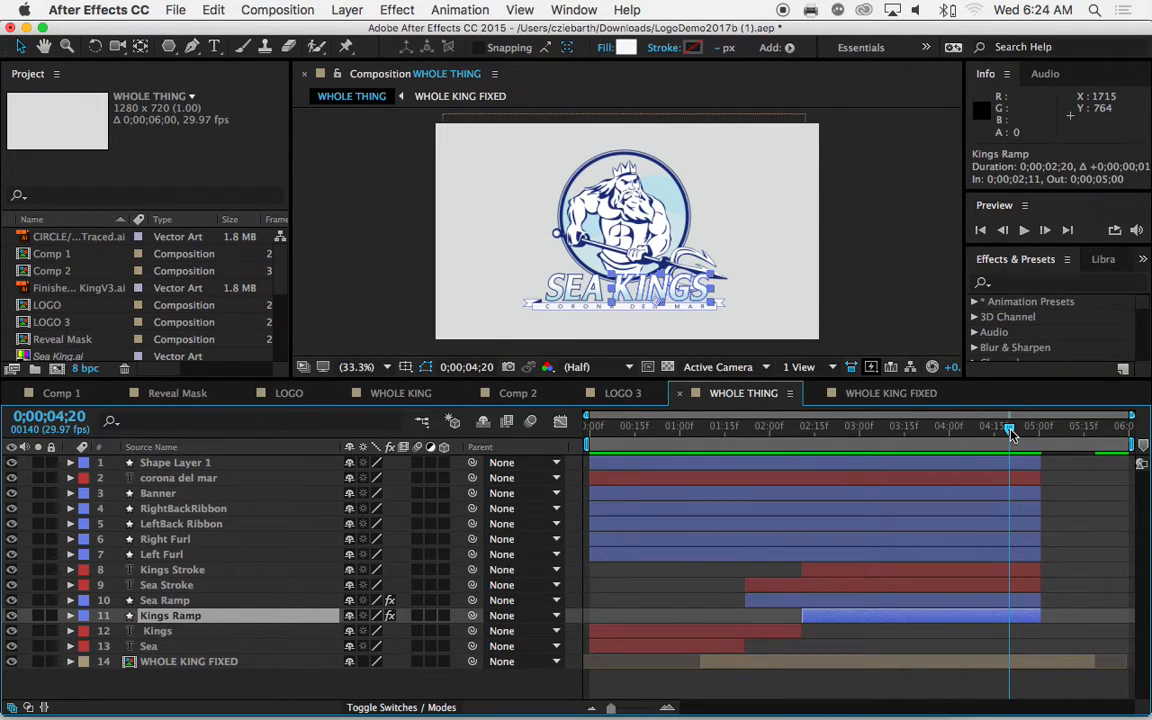
- Trim the end of the WHOLE KING FIXED layer to 0;00;05;00, matching the other layers
mouse_move(1010, 432)
left_mouse_down()
mouse_move(612, 432)
mouse_move(1030, 461)
mouse_move(1014, 438)
left_mouse_up()
left_click(1055, 662)
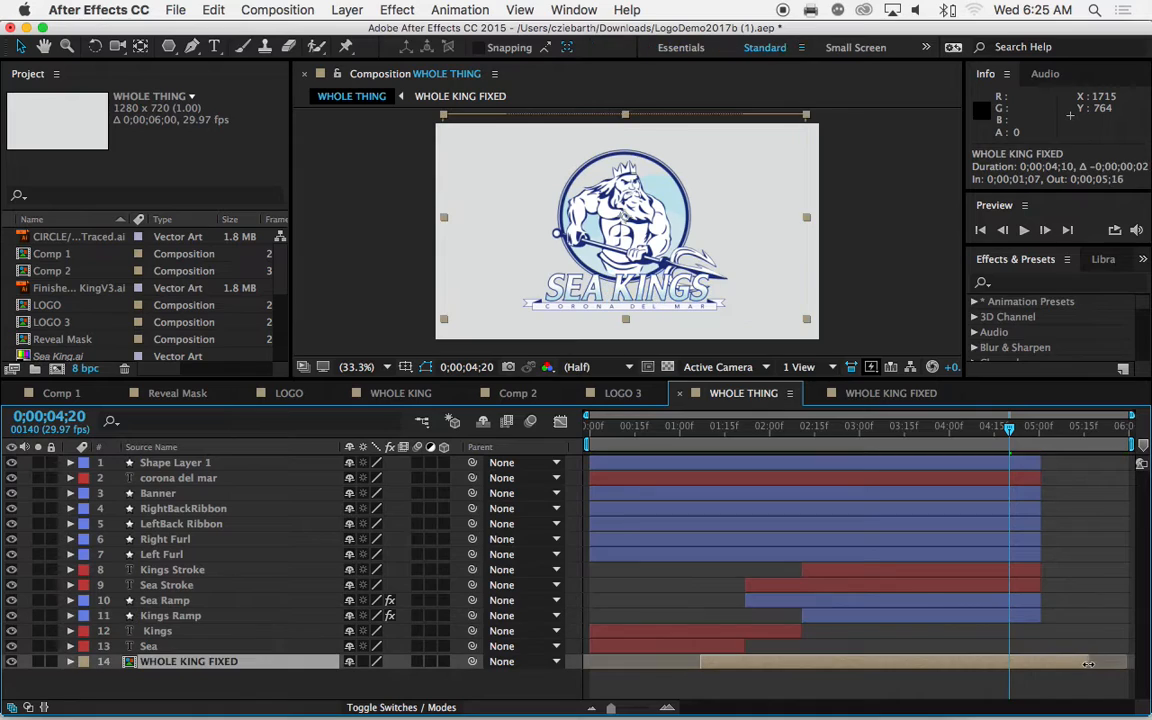
left_click_drag(1055, 662, 1048, 662)
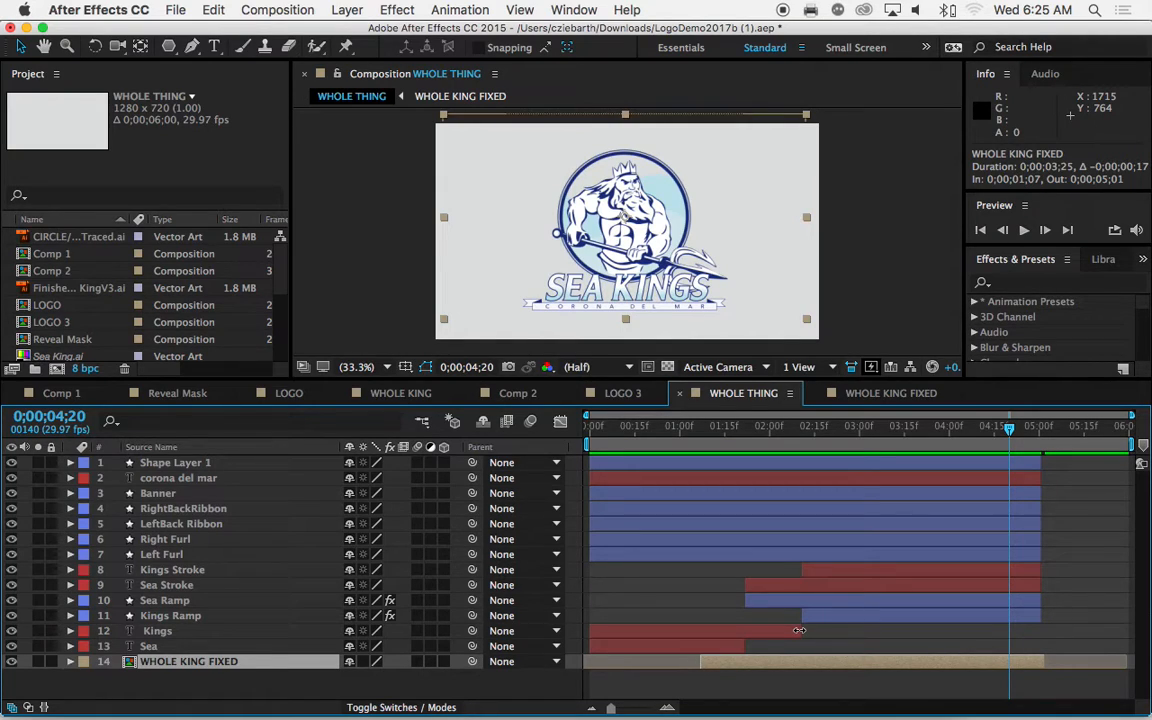
left_click_drag(1010, 433, 1046, 437)
left_click_drag(1047, 661, 1041, 662)
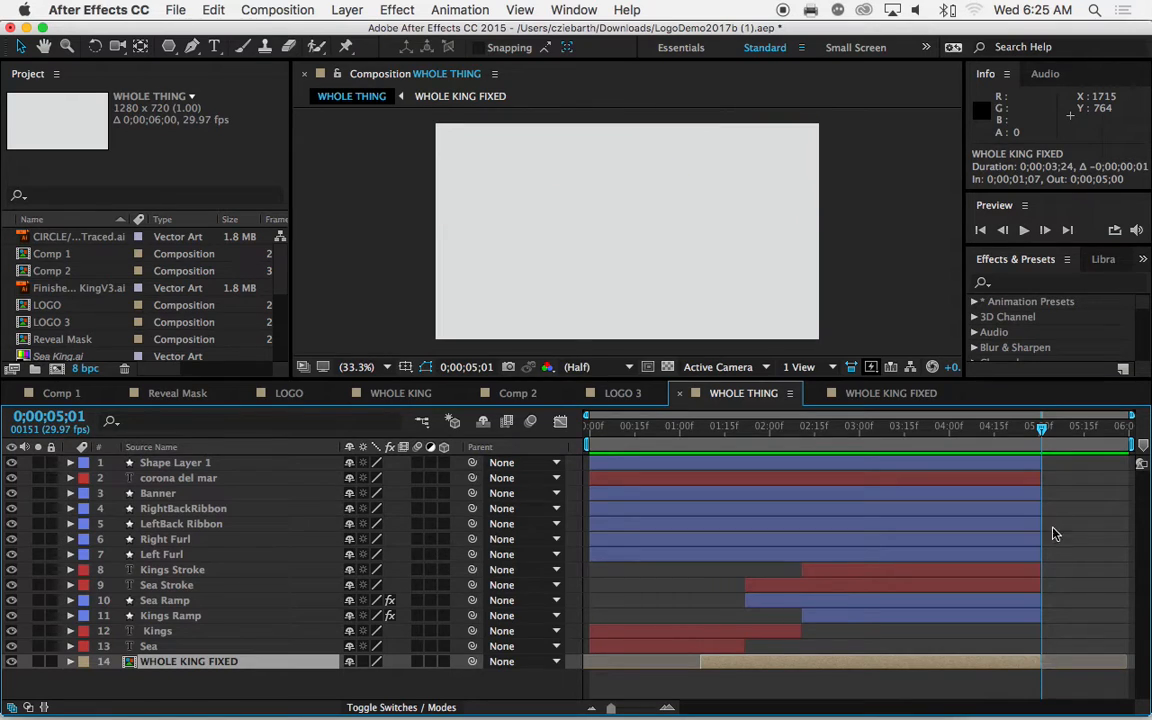
- Select all 14 layers and add a 100% Opacity keyframe to them at 0;00;04;15
left_click_drag(1041, 430, 1025, 430)
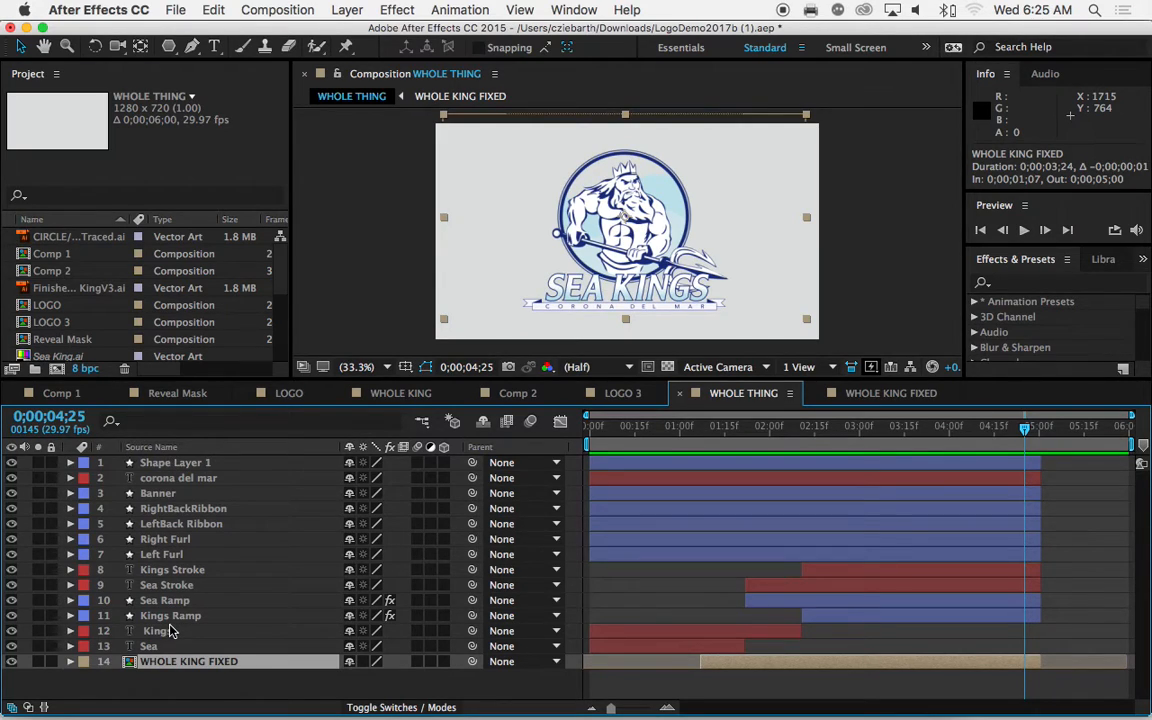
left_click(183, 466)
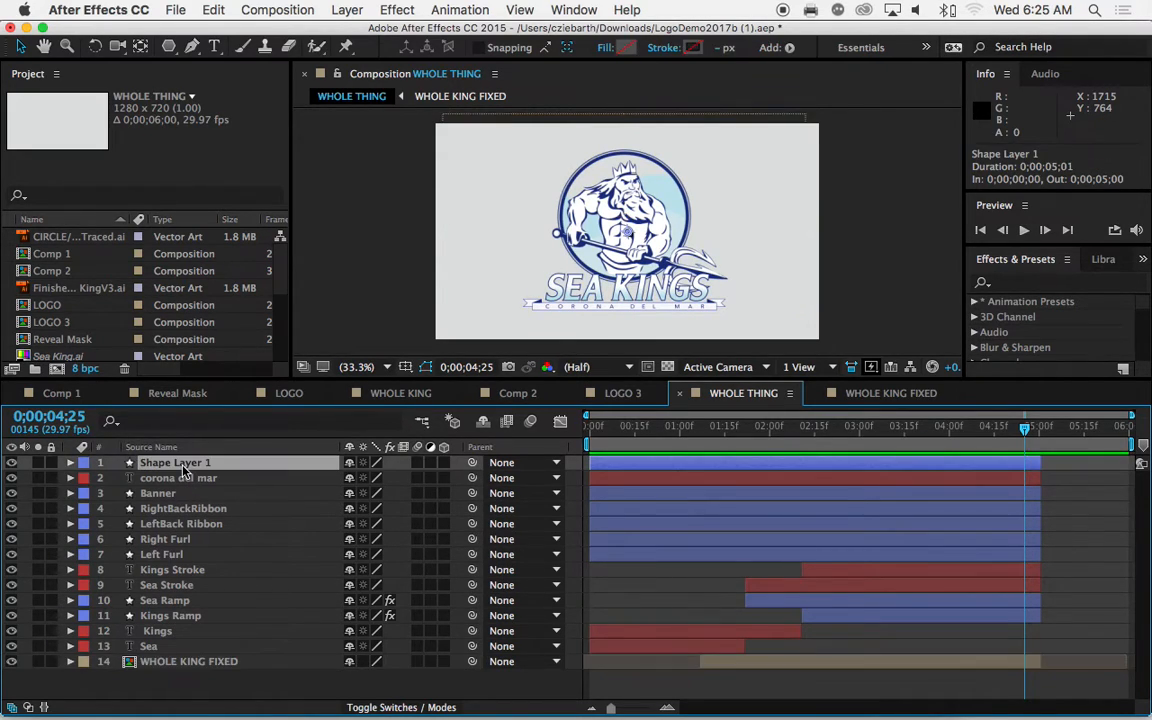
left_click(168, 664, "shift")
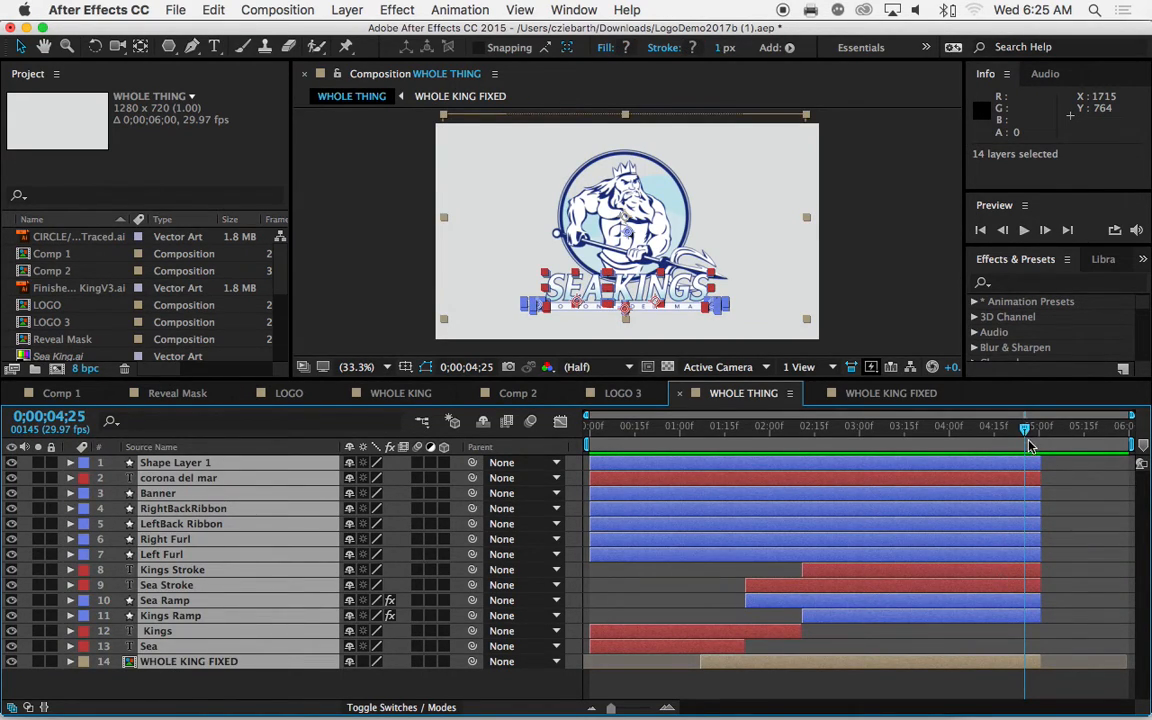
left_click_drag(1026, 432, 890, 437)
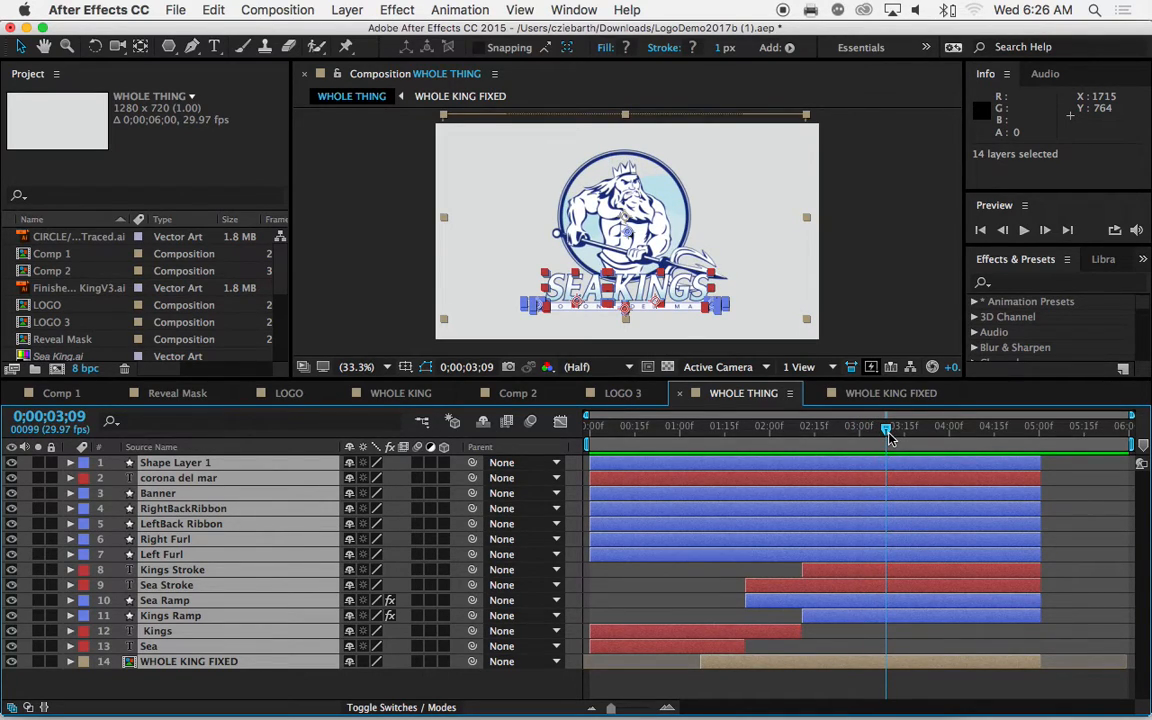
left_click_drag(890, 437, 996, 440)
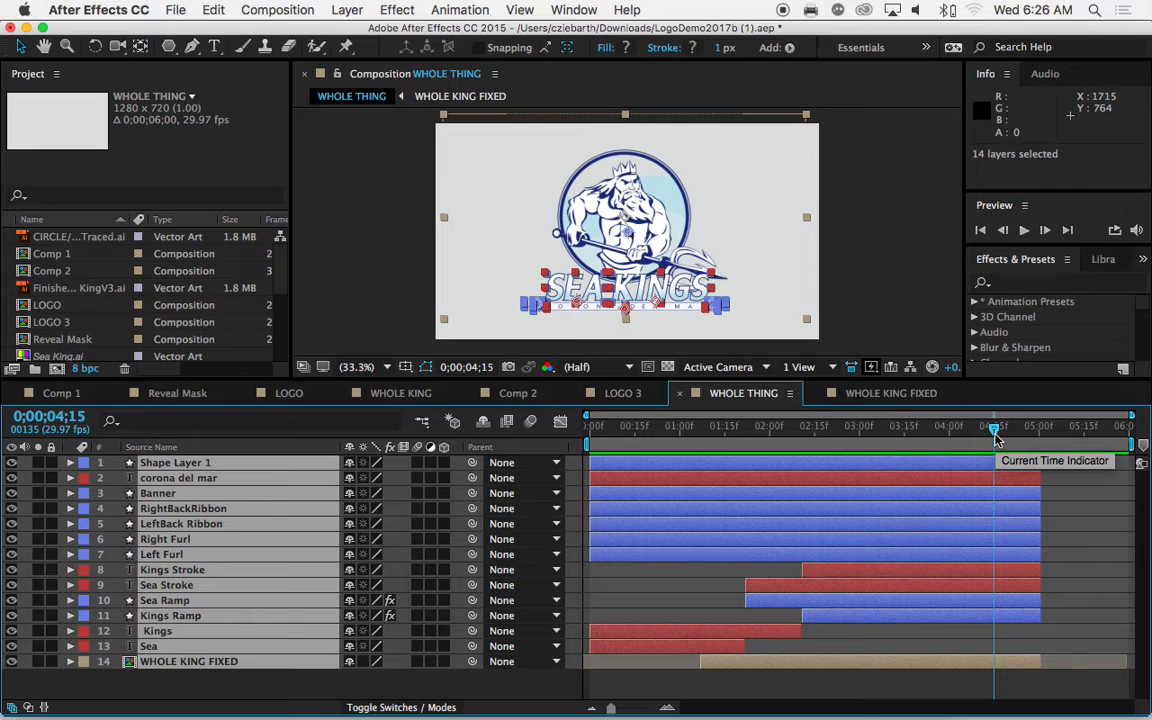
key("alt+shift+t")
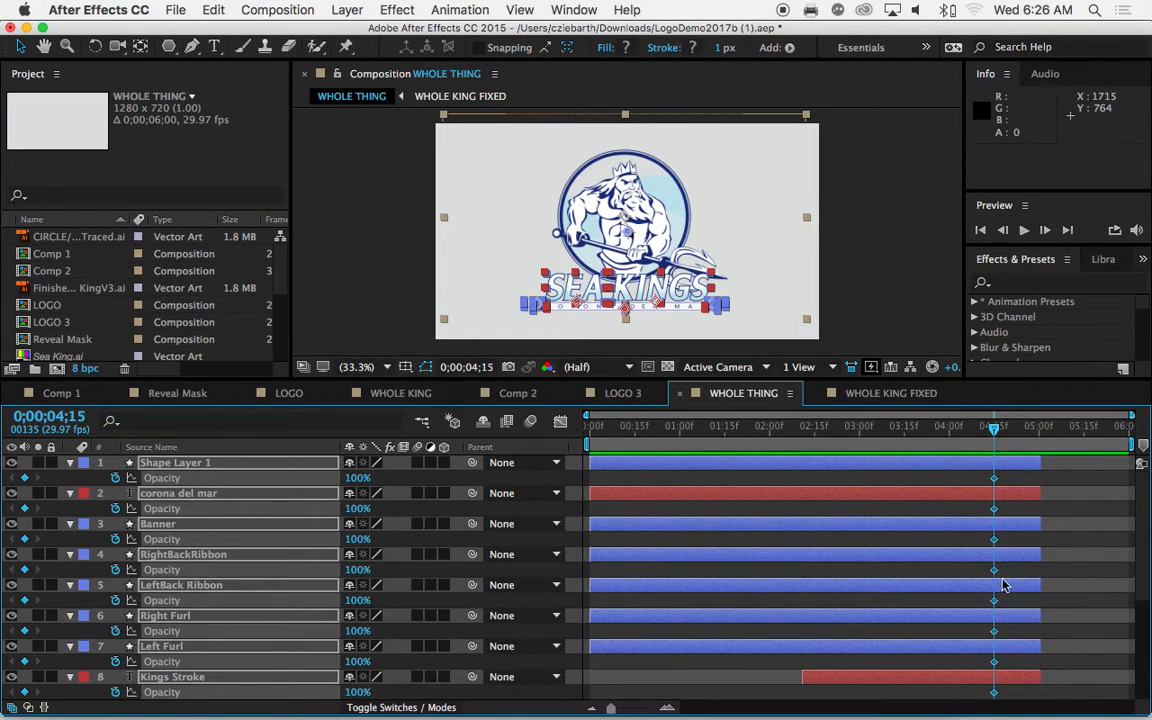
- Add Opacity keyframes to all selected layers at 0;00;05;00 and set their value to 0%
left_click_drag(996, 432, 1041, 435)
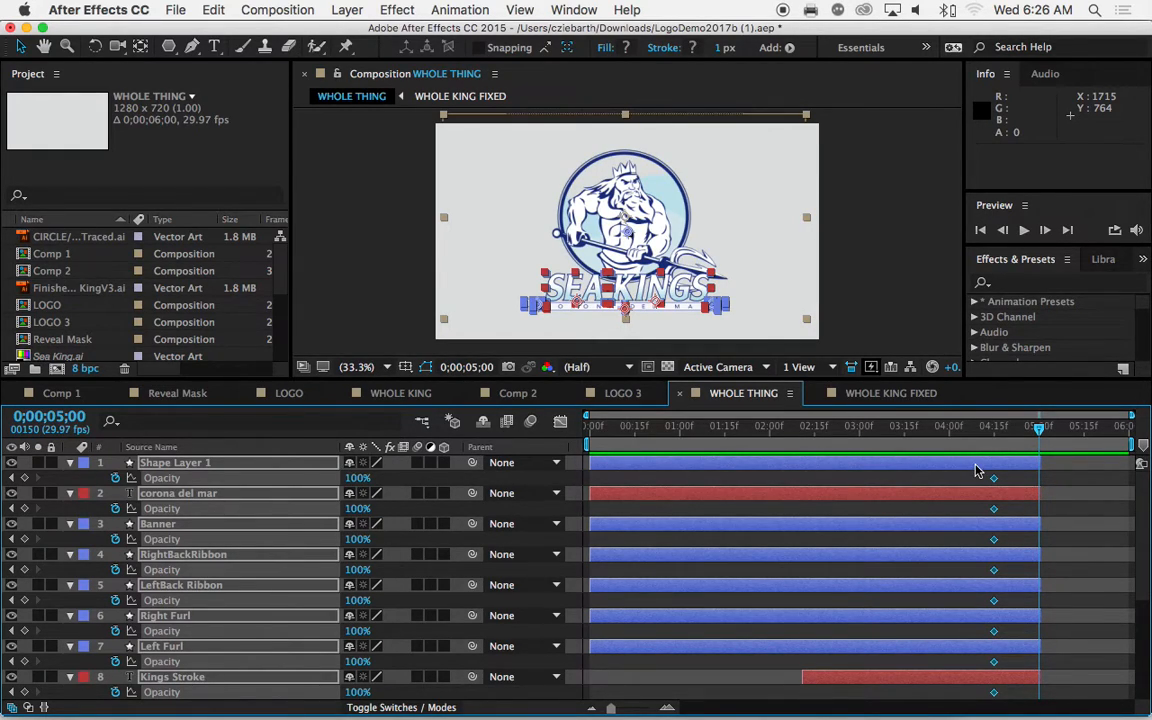
key("alt+shift+t")
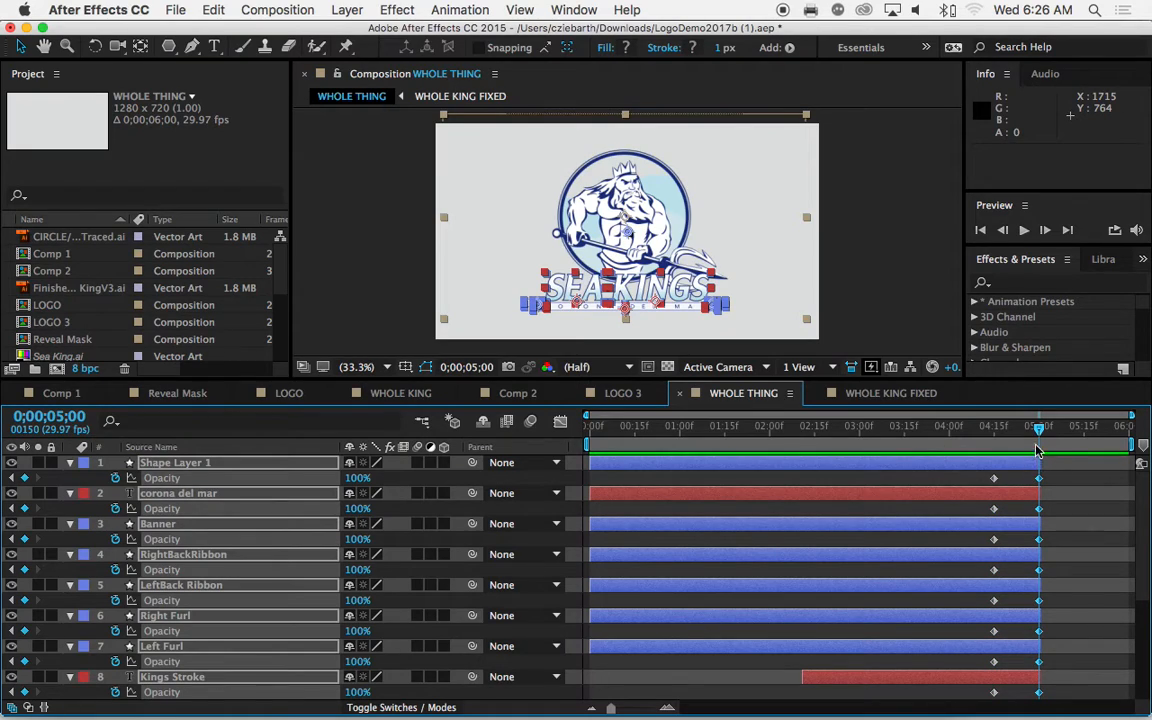
left_click_drag(1037, 432, 993, 428)
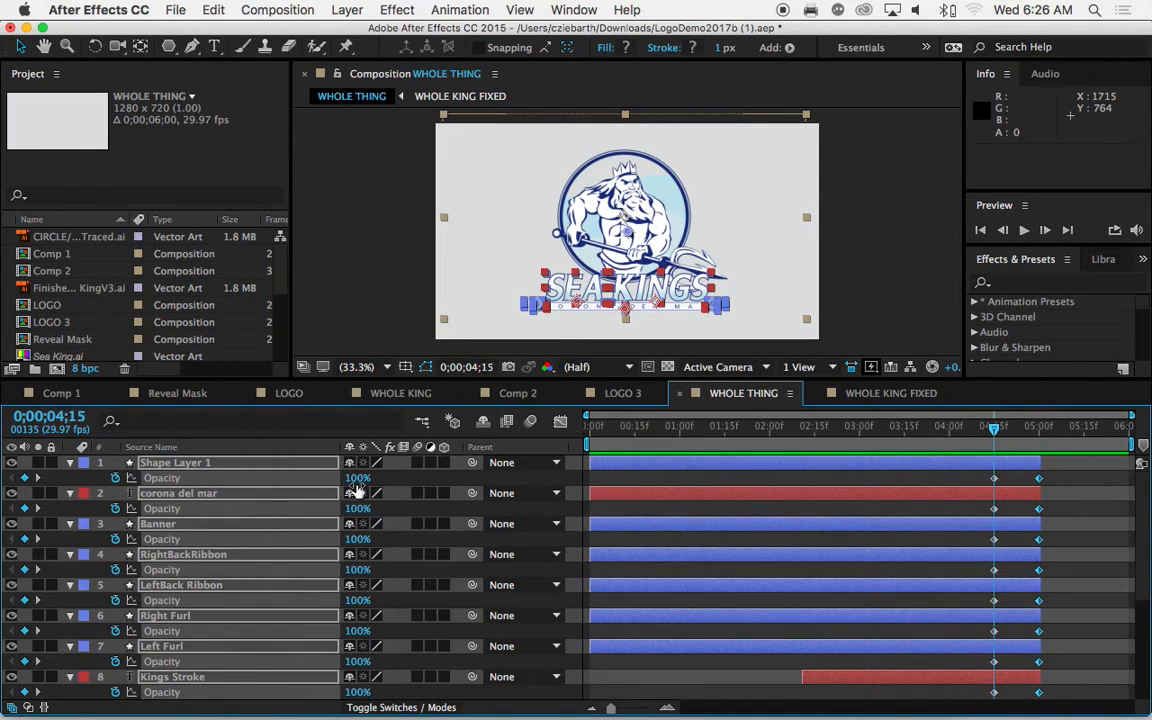
left_click_drag(997, 437, 1038, 430)
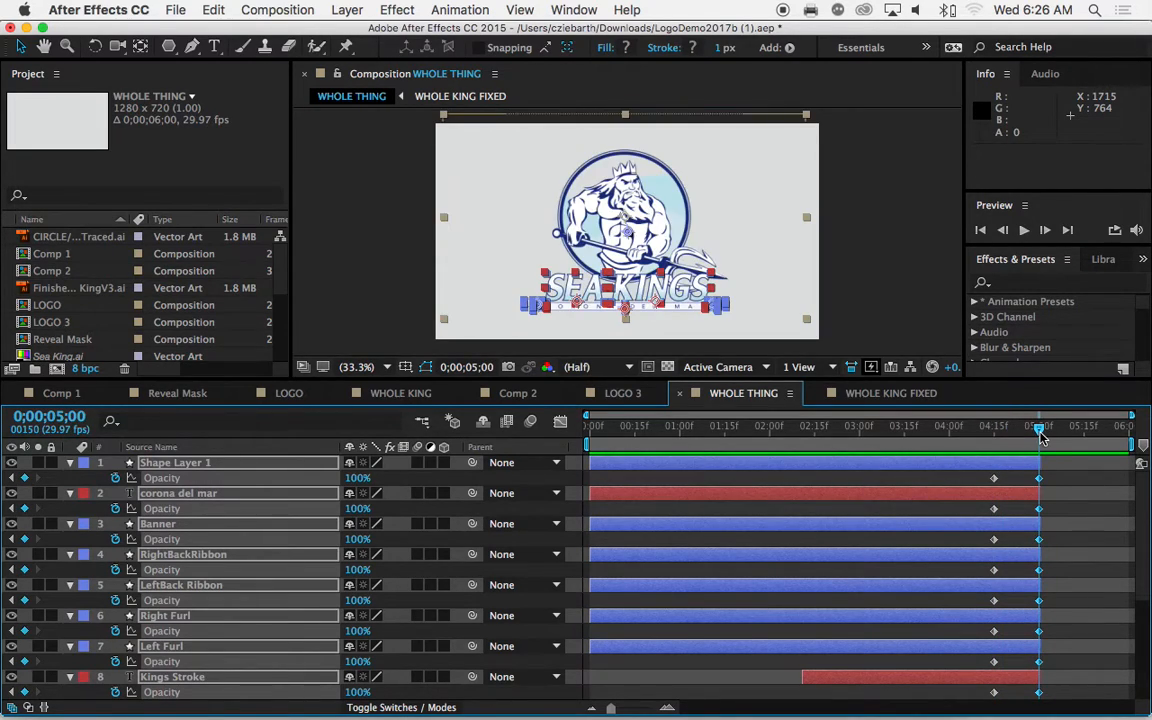
left_click(358, 478)
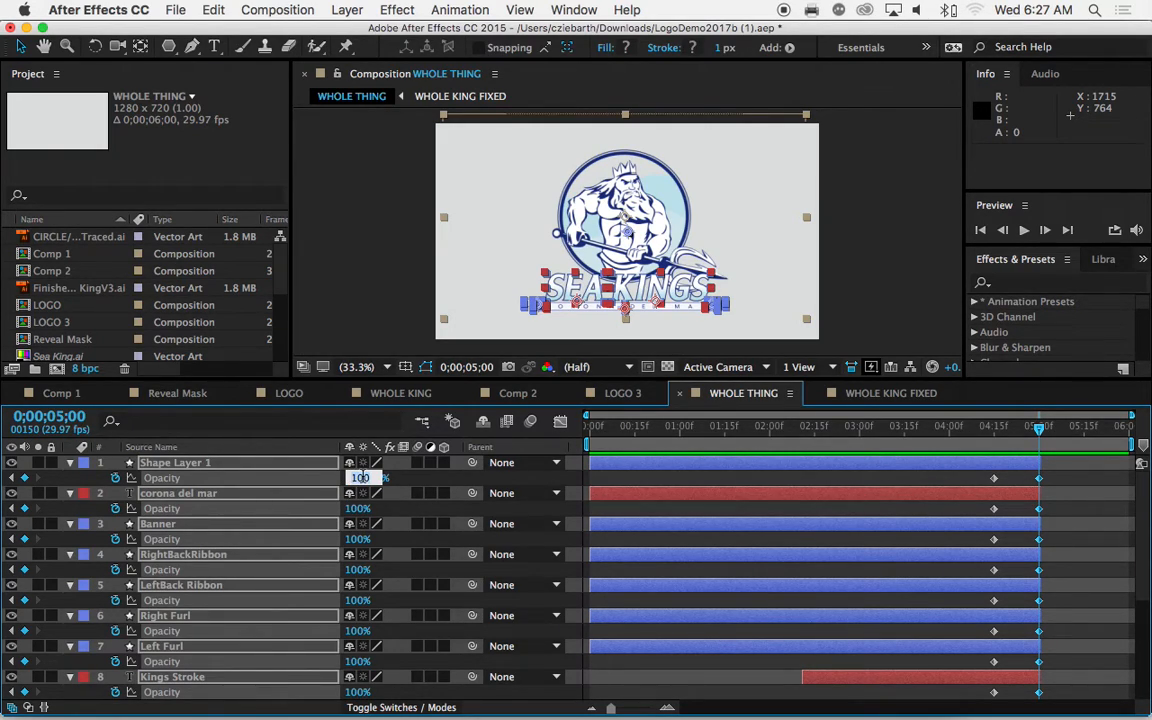
key("Return")
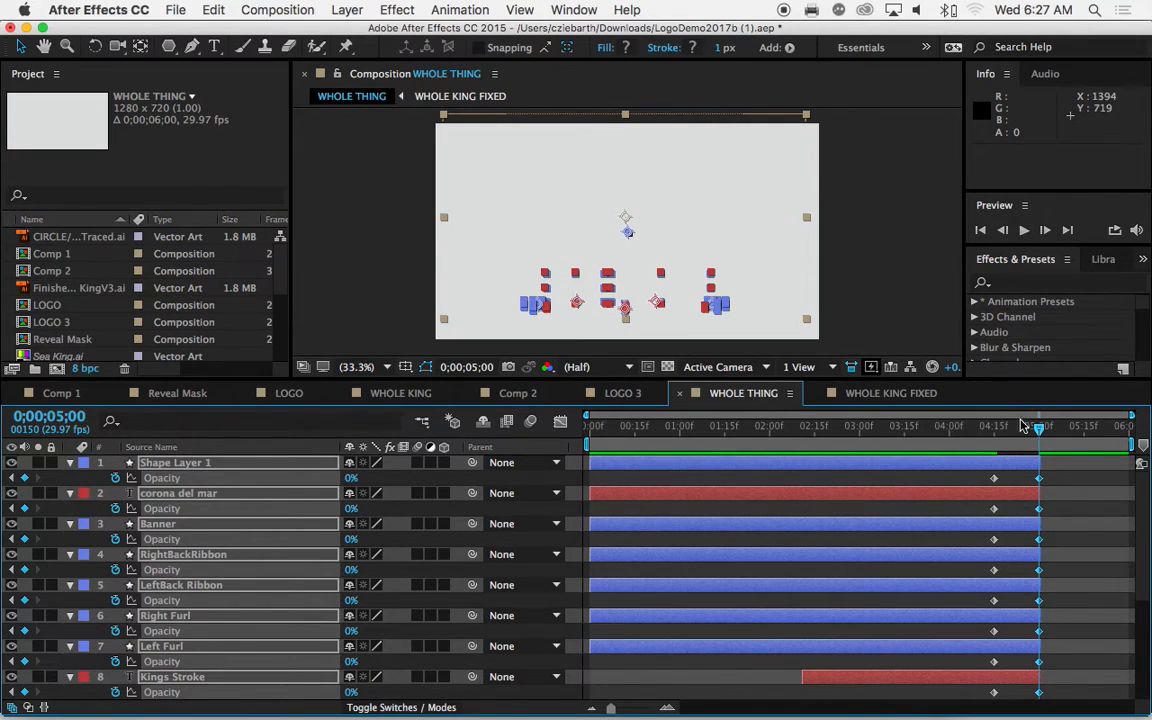
- Enlarge the composition view, deselect the layers, and examine the start of the fade-out and its first Opacity keyframes at 0;00;04;15
left_click_drag(1039, 428, 987, 437)
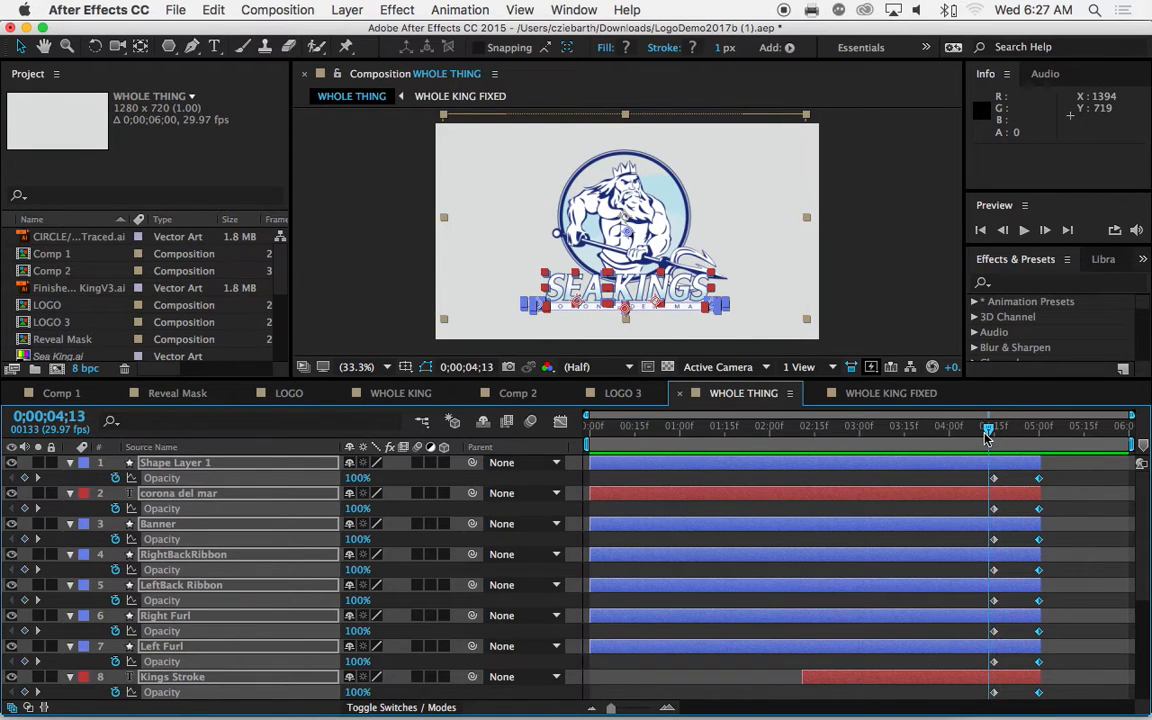
left_click_drag(592, 393, 592, 508)
left_click(300, 148)
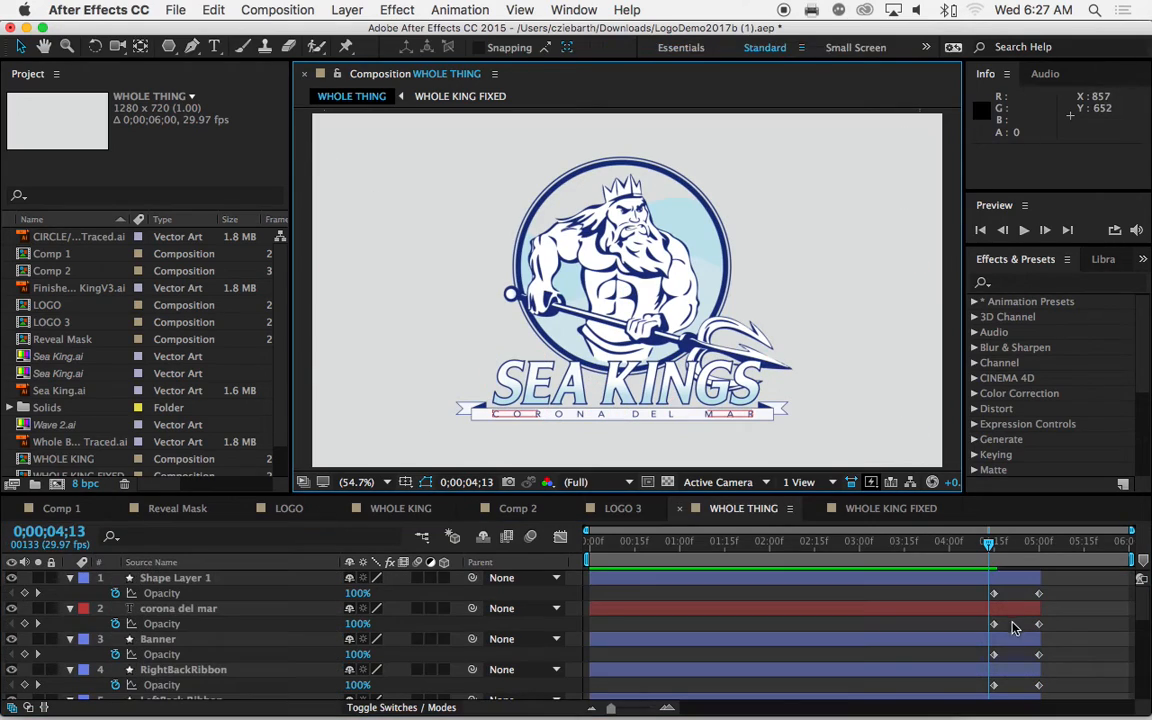
mouse_move(996, 546)
left_mouse_down()
mouse_move(987, 552)
mouse_move(1010, 555)
left_mouse_up()
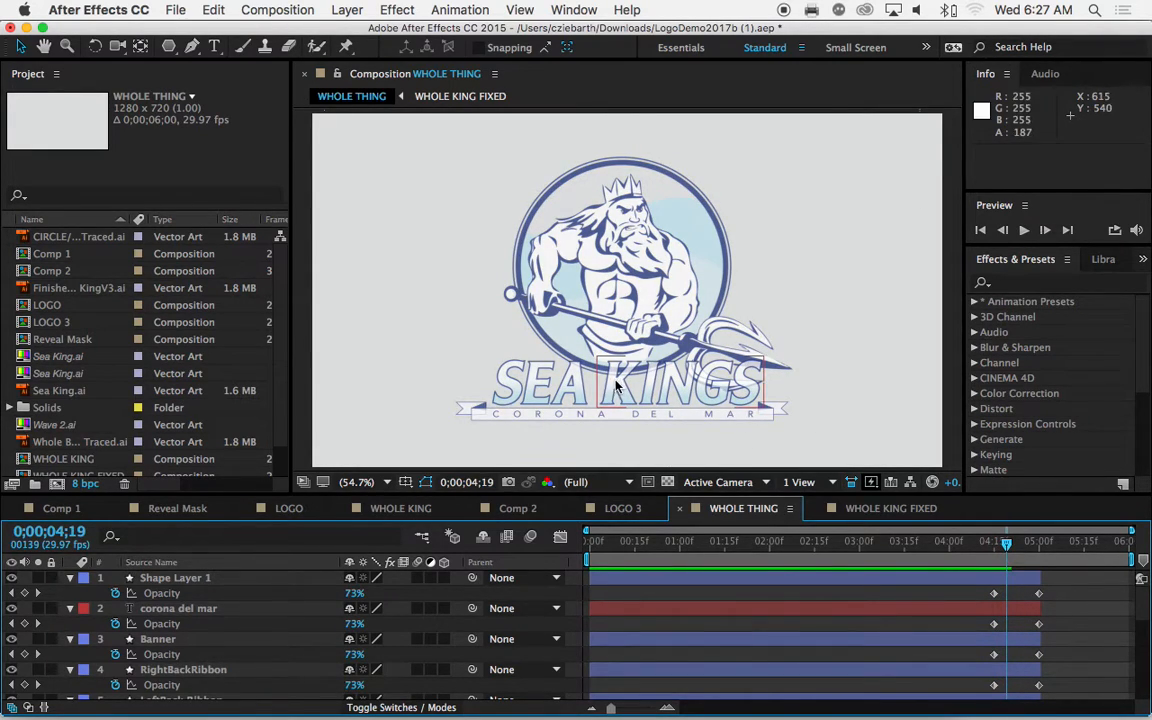
key("apostrophe")
key("apostrophe")
left_click_drag(1006, 543, 993, 546)
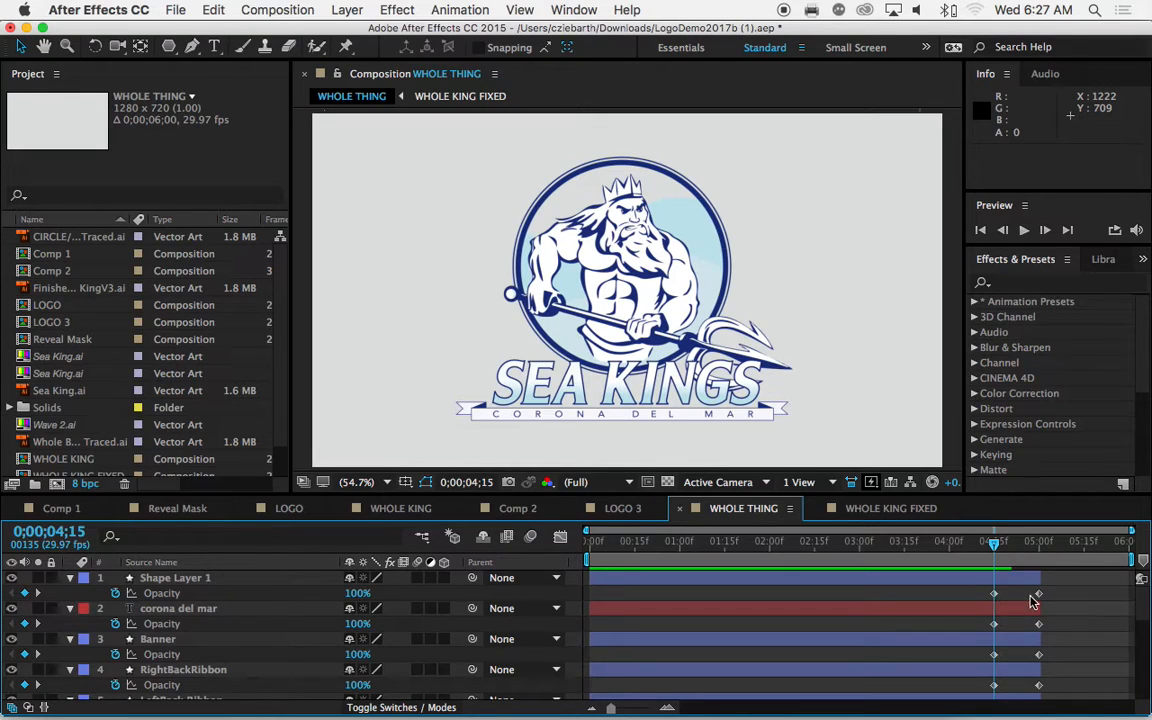
left_click(991, 625)
left_click_drag(991, 625, 993, 625)
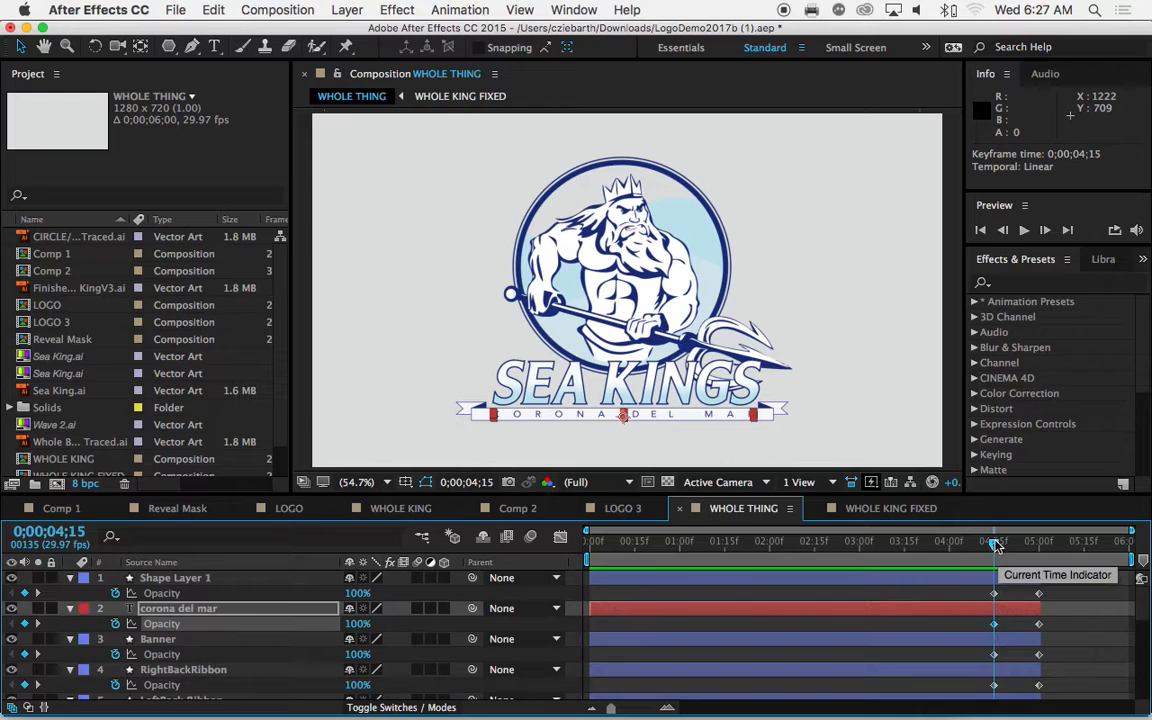
- Play back the full logo animation to check the fade-out, and stop the preview
left_click_drag(994, 545, 988, 545)
left_click(1024, 232)
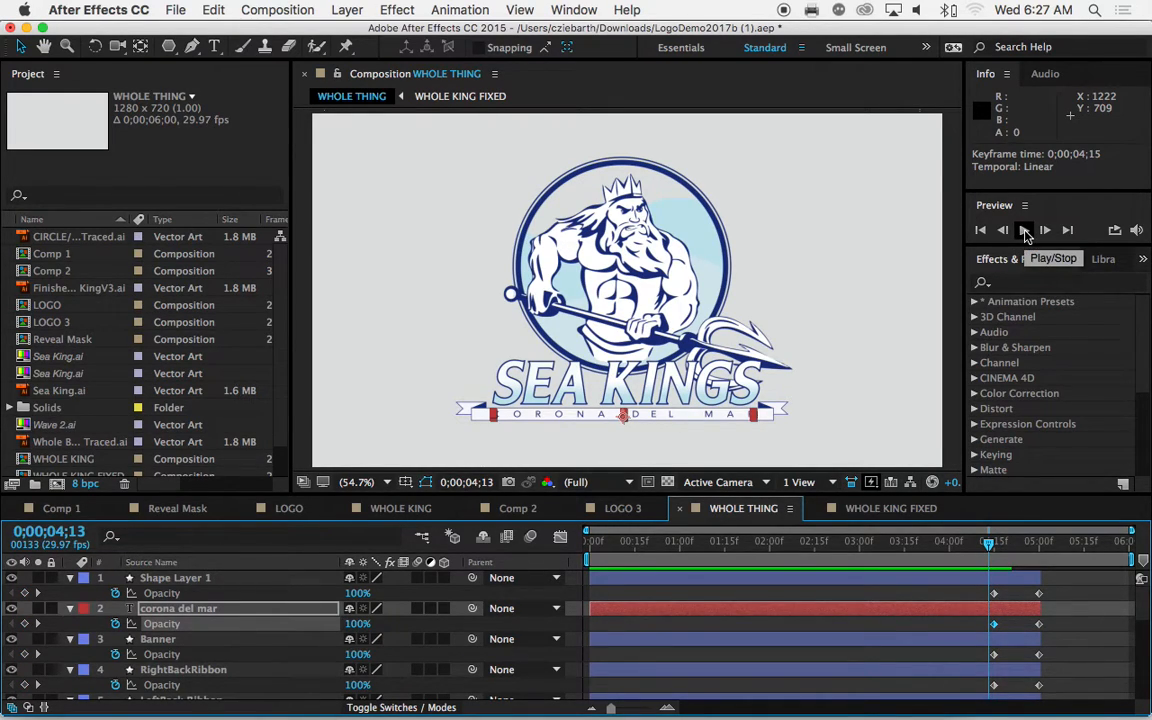
left_click(1024, 232)
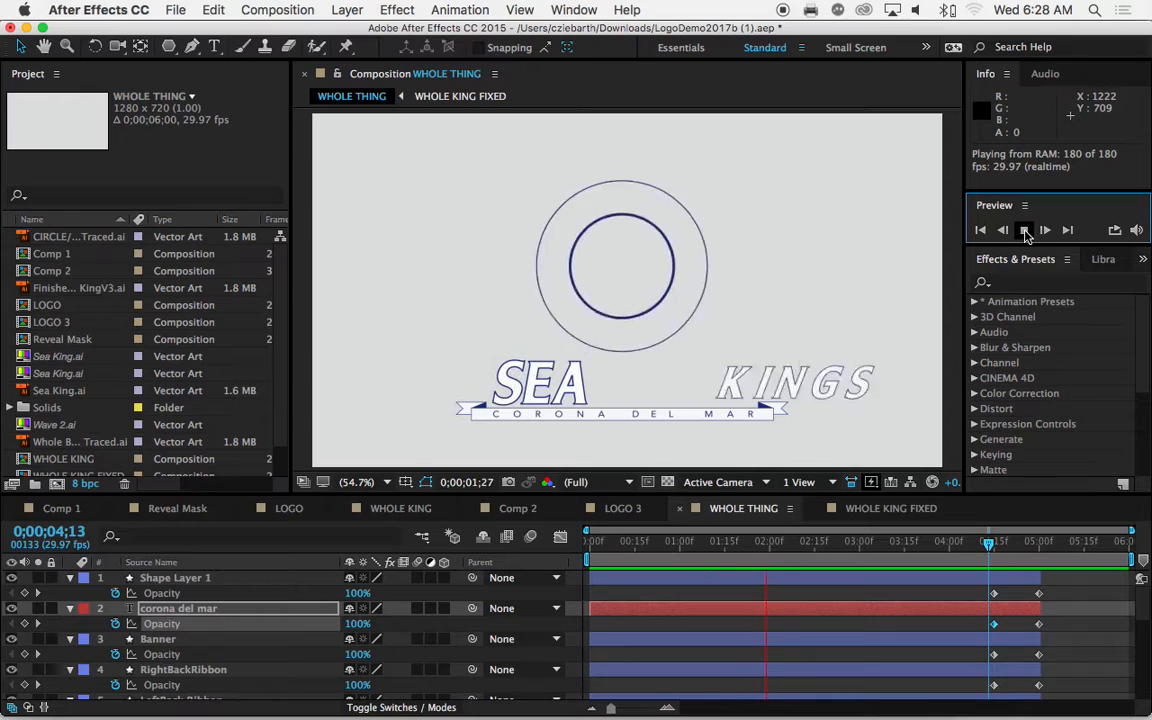
left_click(1024, 231)
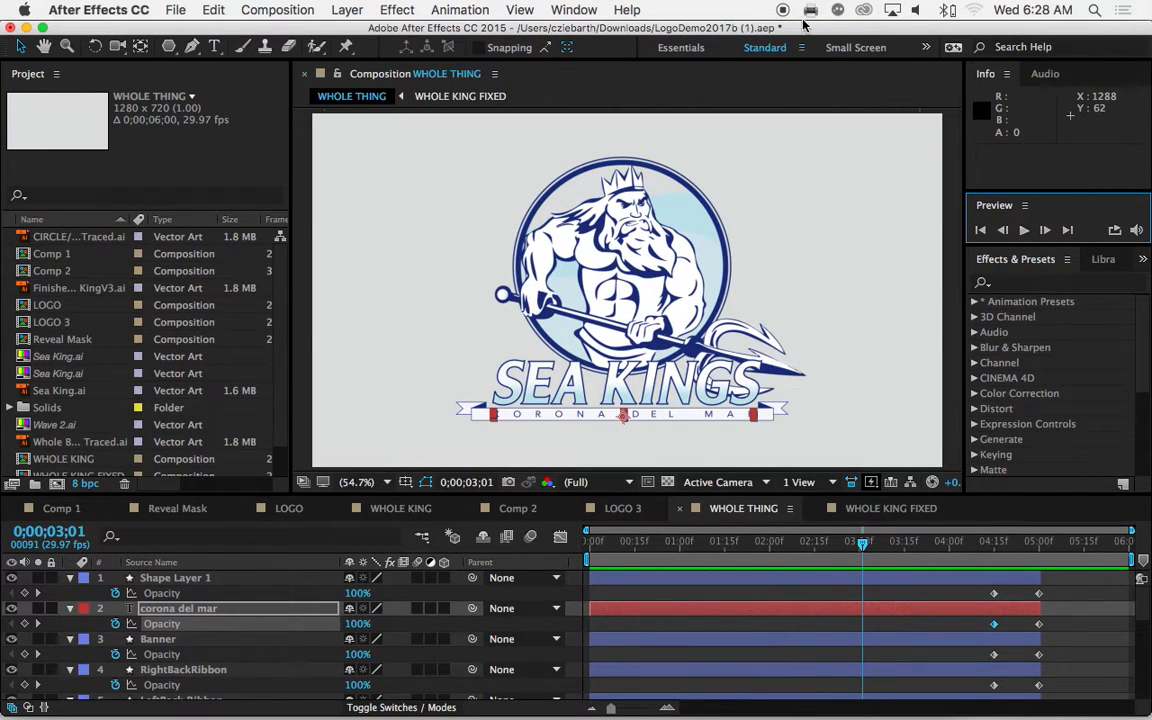